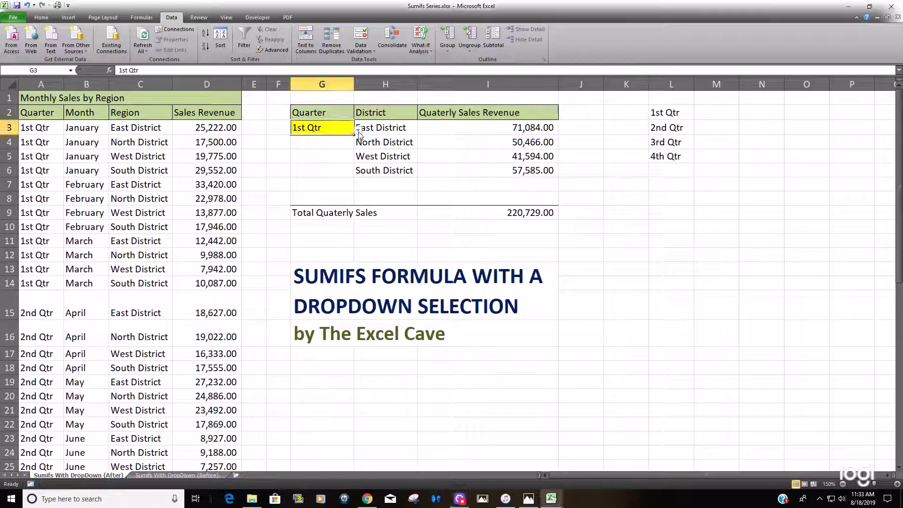
Step: Pick 2nd Qtr, then 3rd Qtr in G3, then go to the Sumifs With DropDown (Before) sheet
left_click(359, 132)
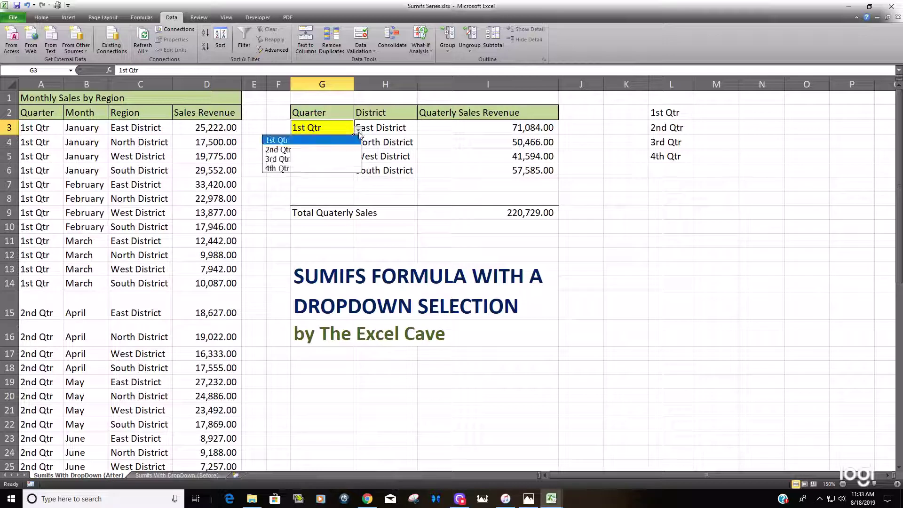
left_click(301, 151)
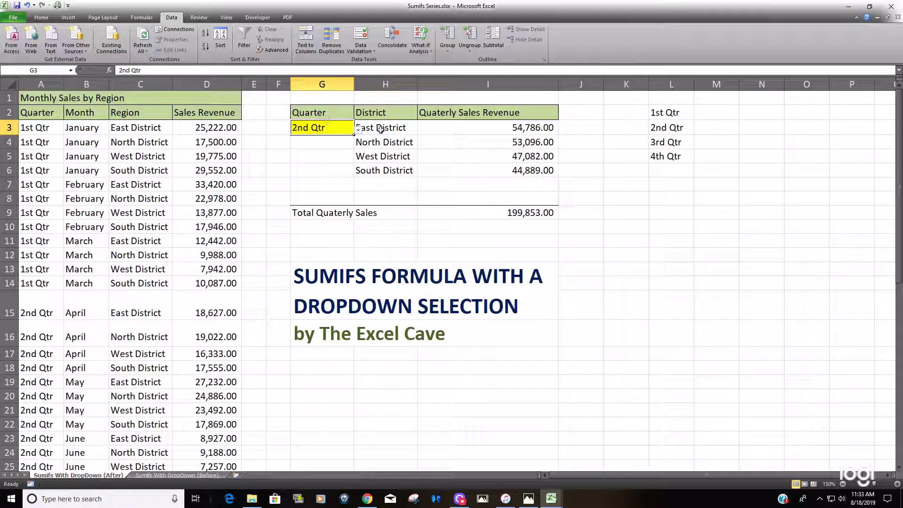
left_click(356, 131)
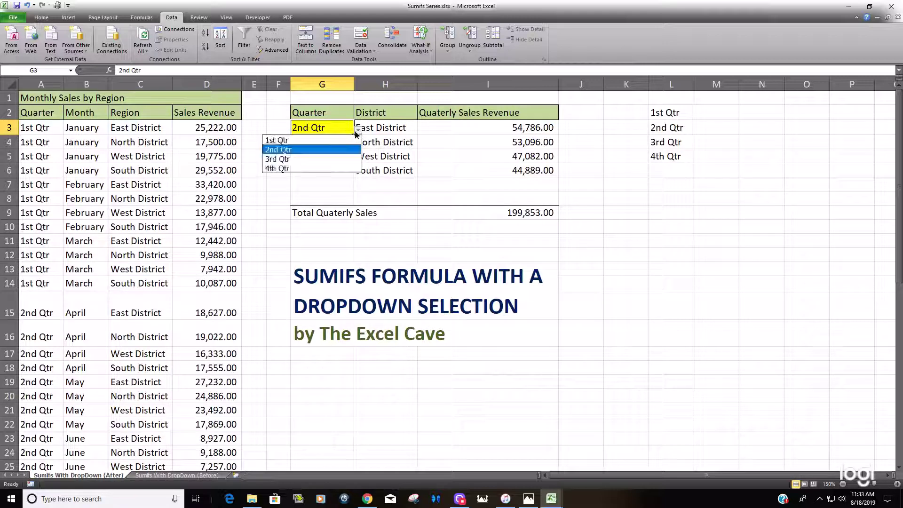
left_click(325, 160)
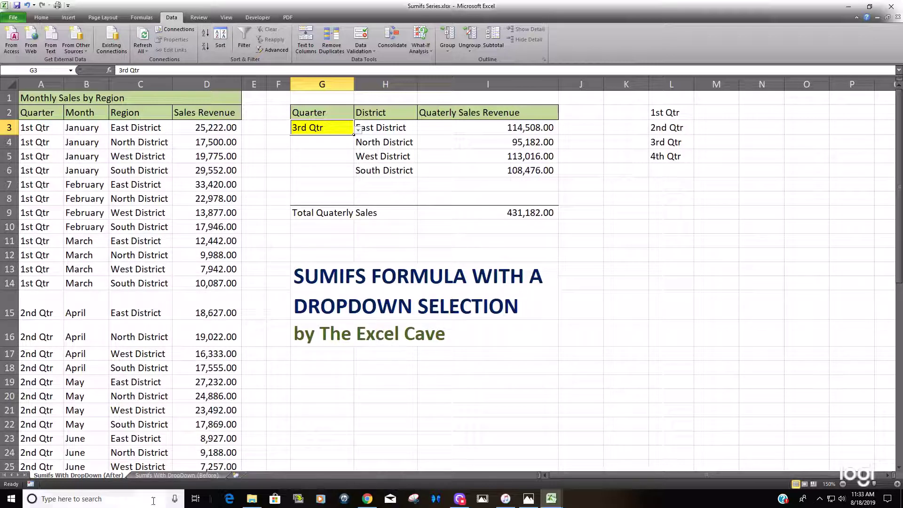
left_click(175, 475)
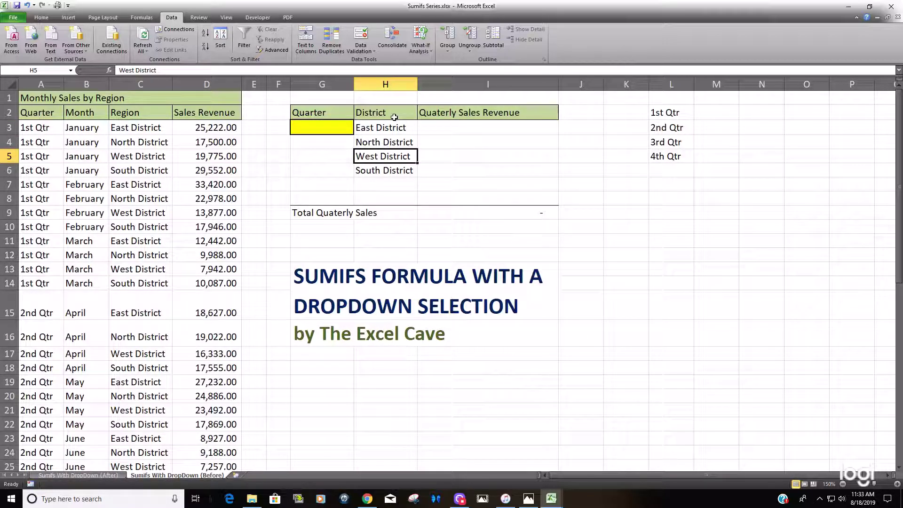
left_click(342, 127)
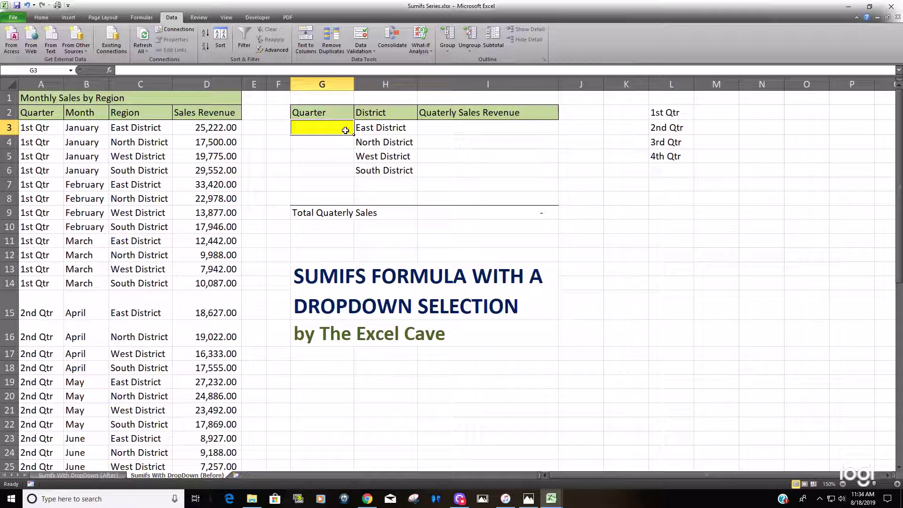
left_click_drag(679, 113, 679, 154)
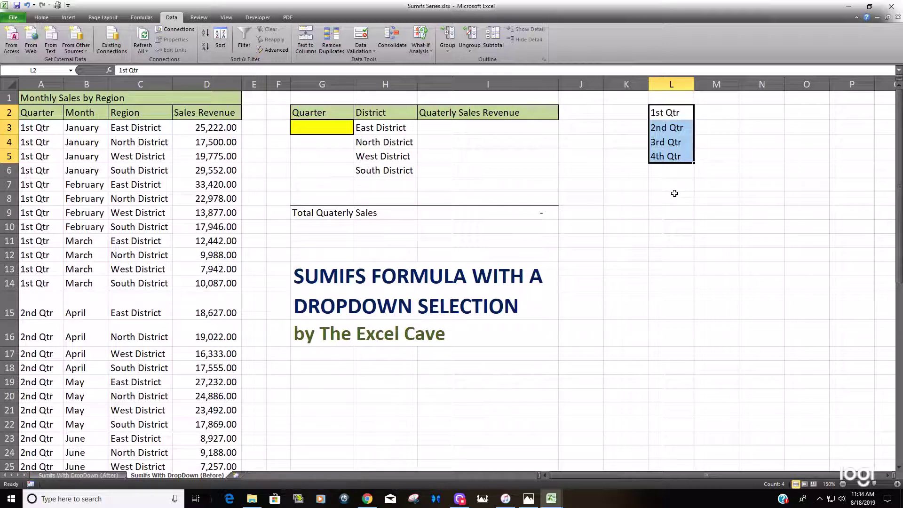
left_click(340, 125)
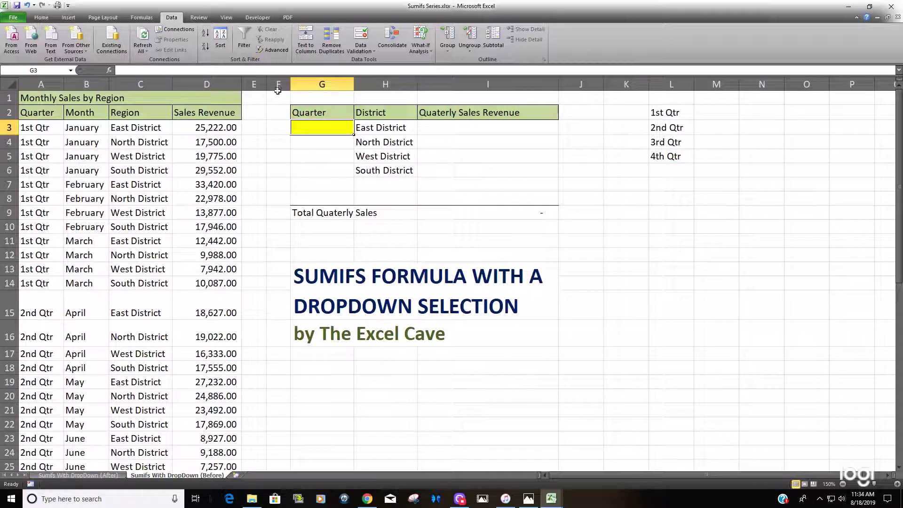
left_click(41, 18)
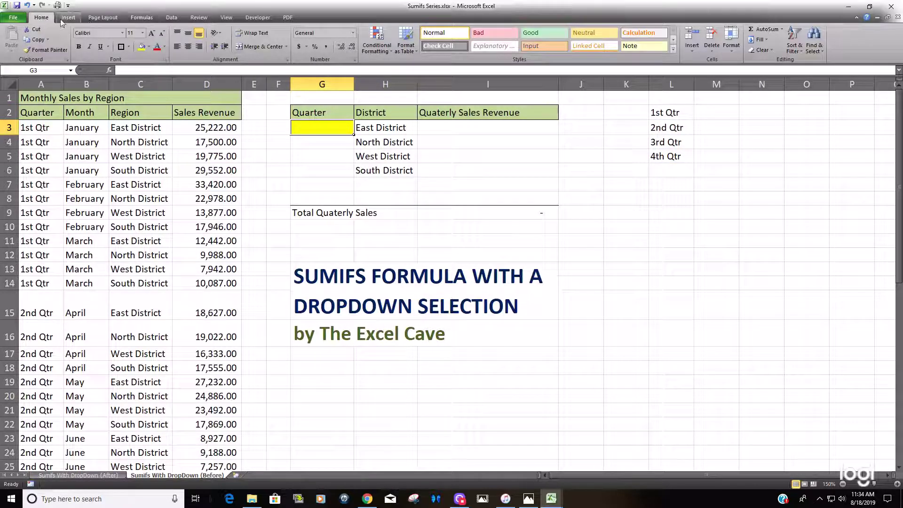
Step: Add List data validation to G3 with source $L$2:$L$5
left_click(172, 19)
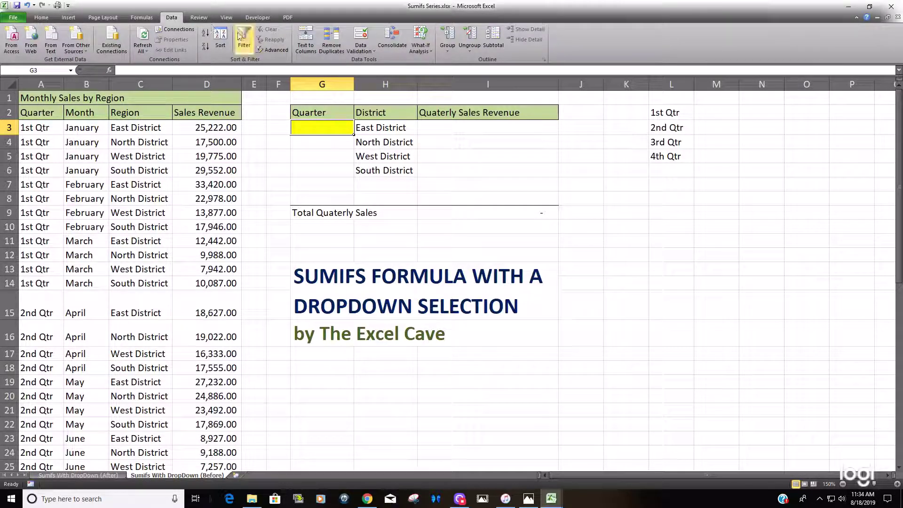
left_click(374, 51)
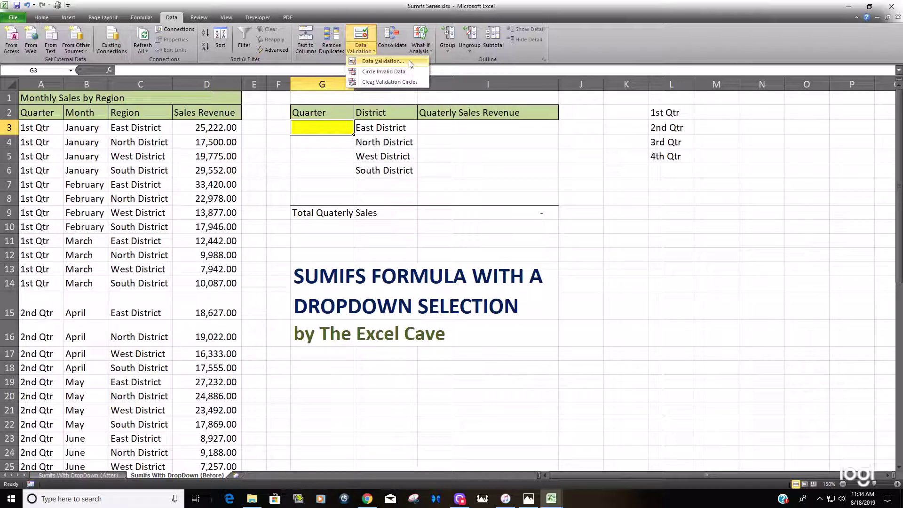
left_click(383, 61)
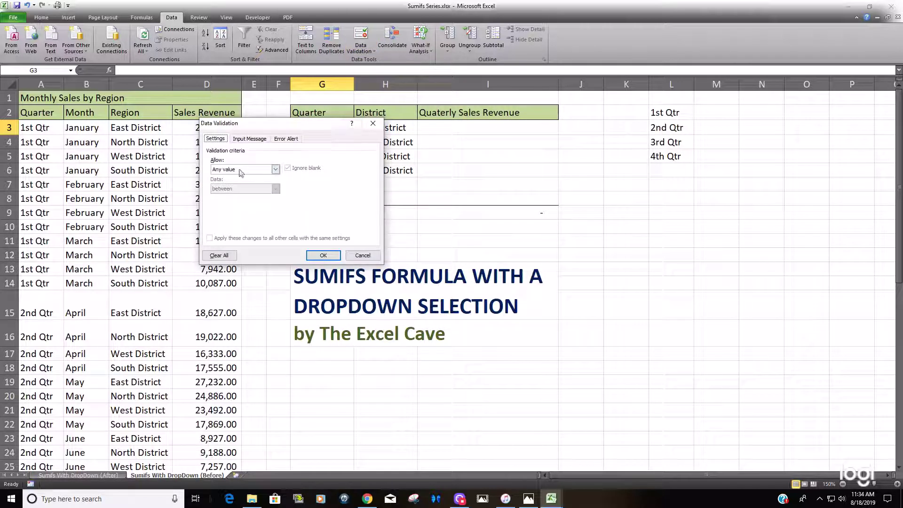
left_click(276, 170)
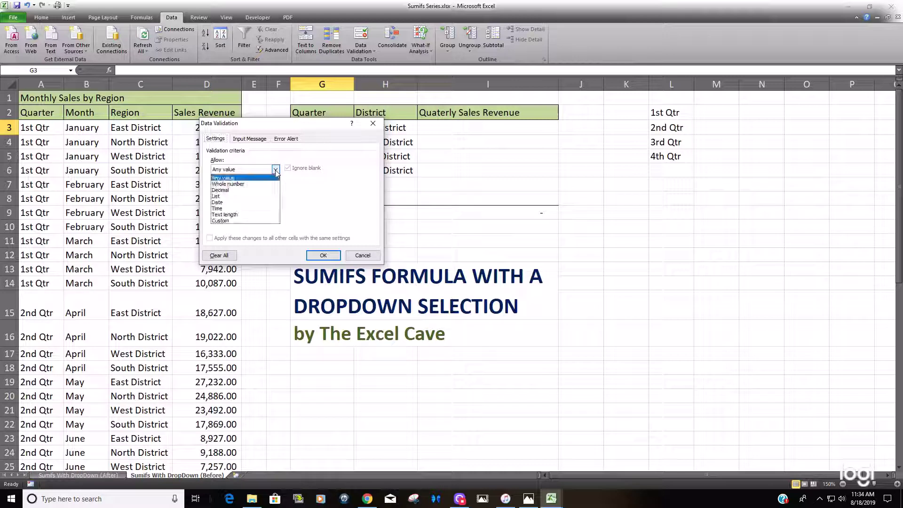
left_click(237, 197)
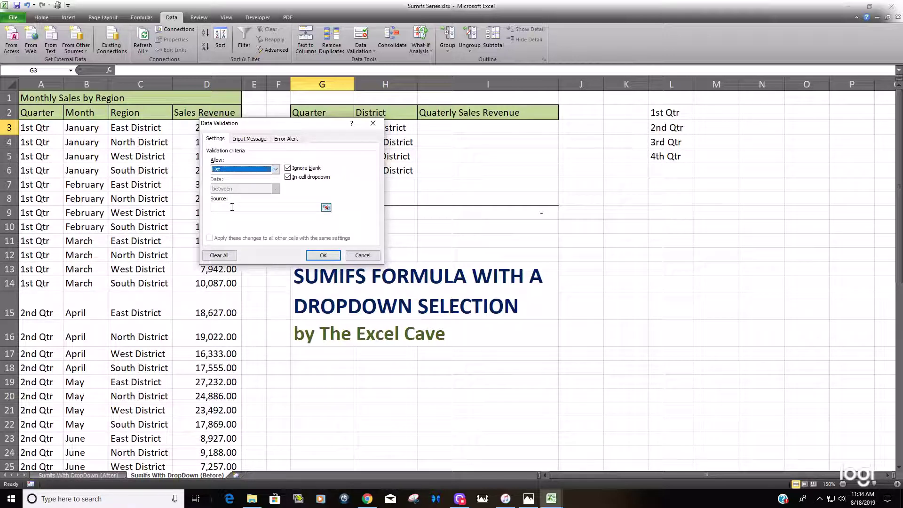
left_click(232, 207)
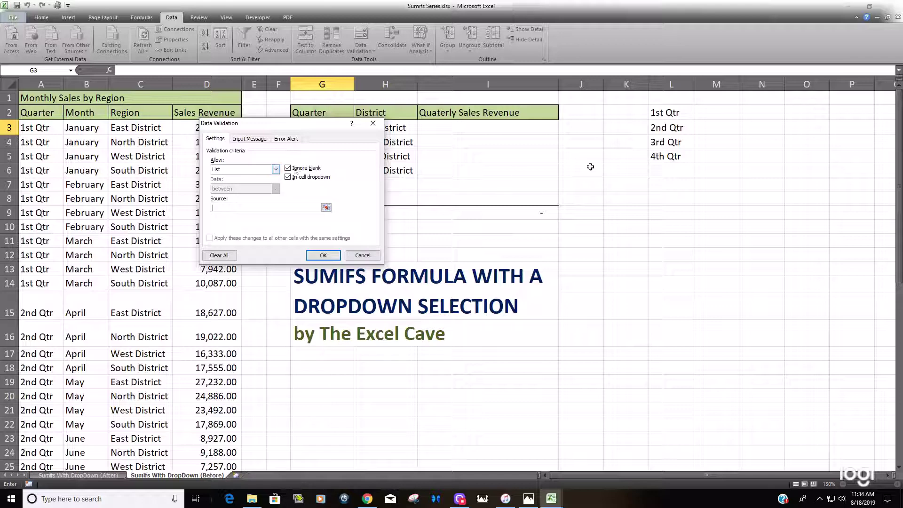
left_click(666, 115)
left_click_drag(666, 115, 659, 159)
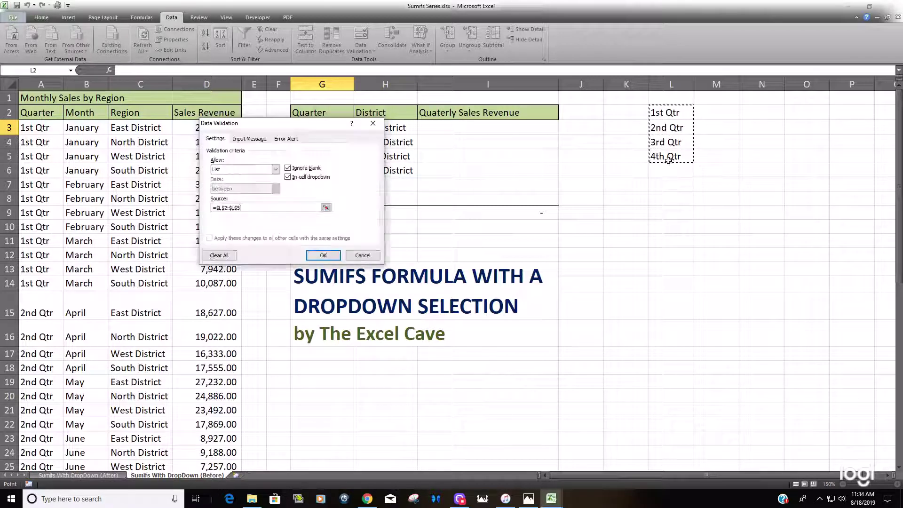
left_click(323, 255)
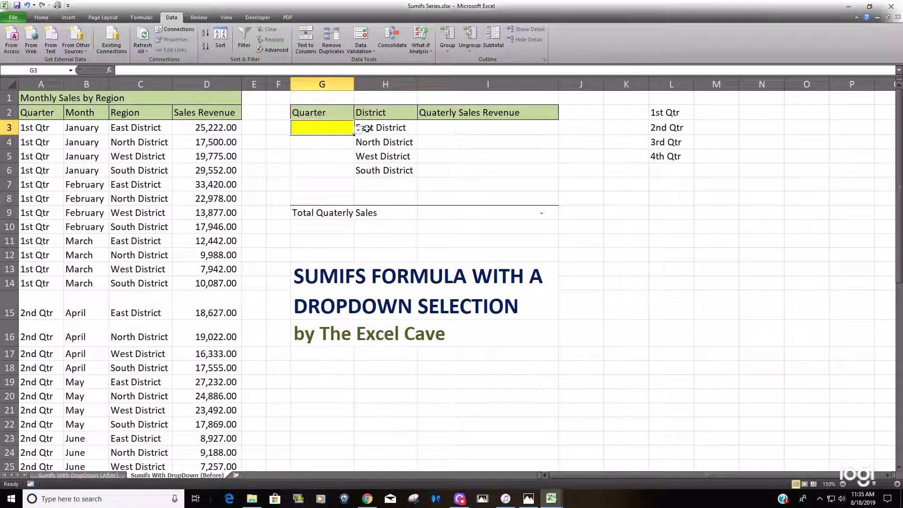
Step: Choose 1st Qtr from G3's new quarter dropdown
left_click(359, 131)
left_click(313, 140)
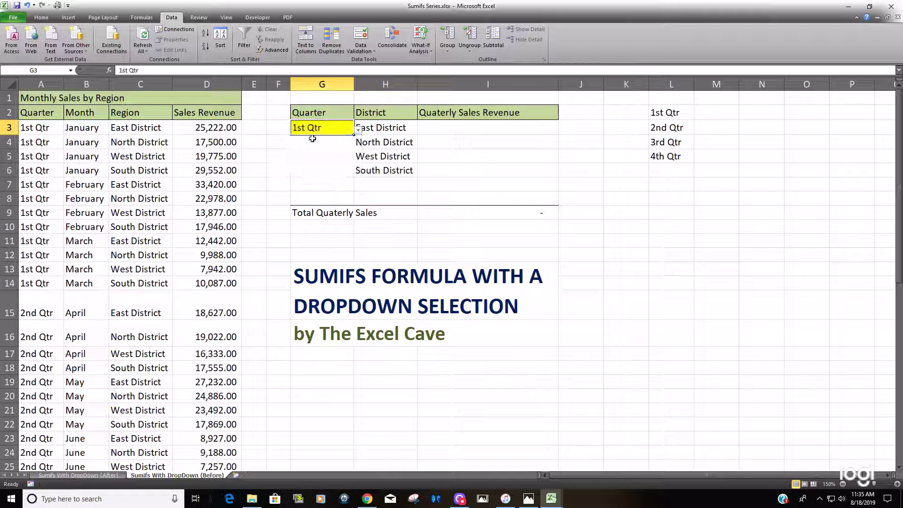
left_click(433, 130)
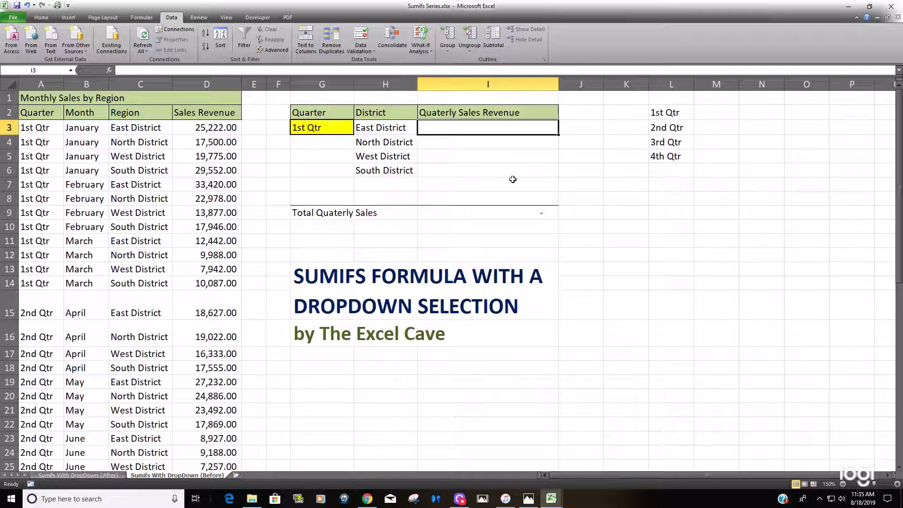
Step: Start a SUMIFS in I3 summing $D:$D where $C:$C matches H3
left_click(338, 127)
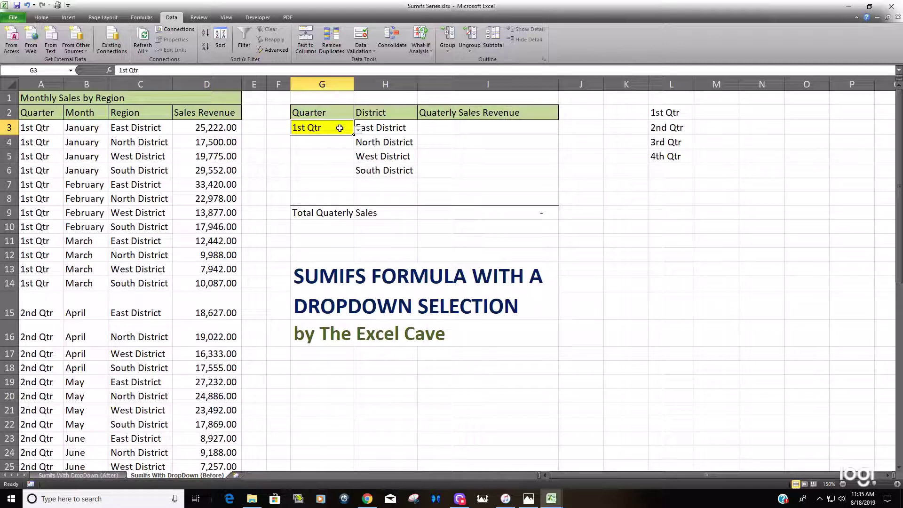
left_click(496, 126)
type("=sumifs")
key("Tab")
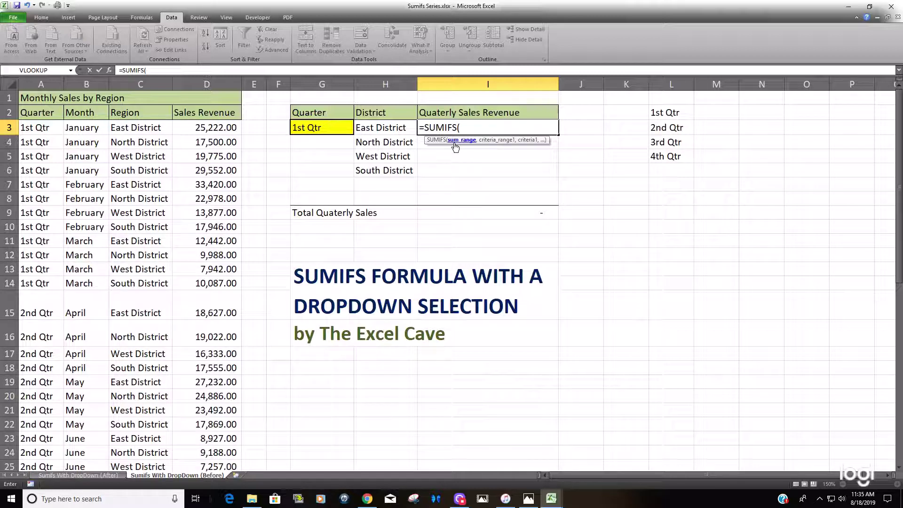
left_click(214, 80)
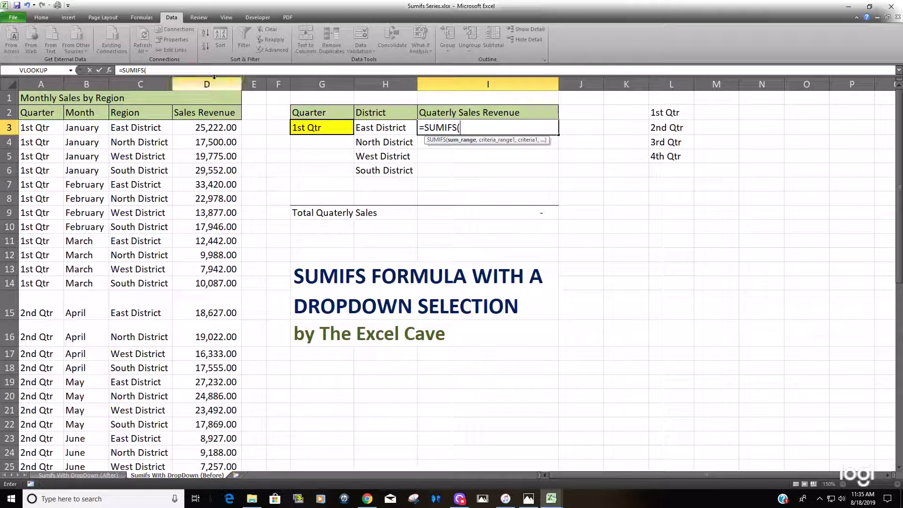
key("F4")
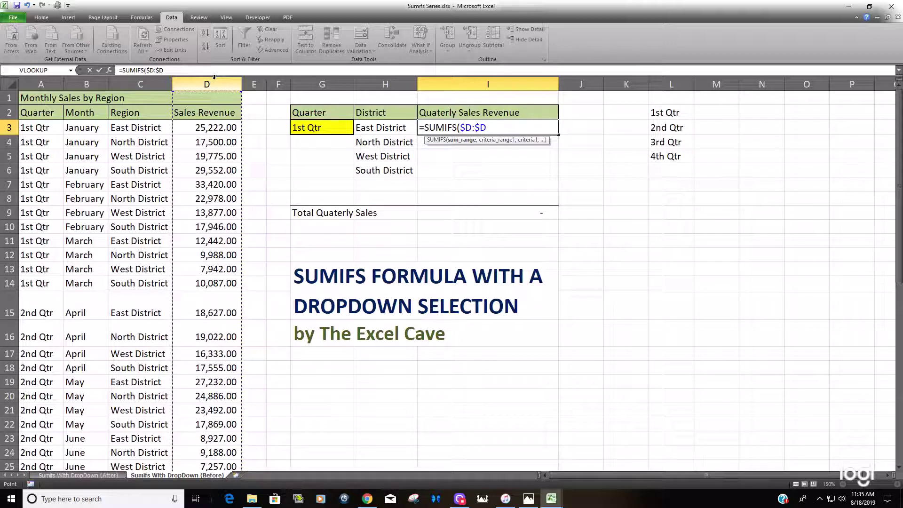
type(",")
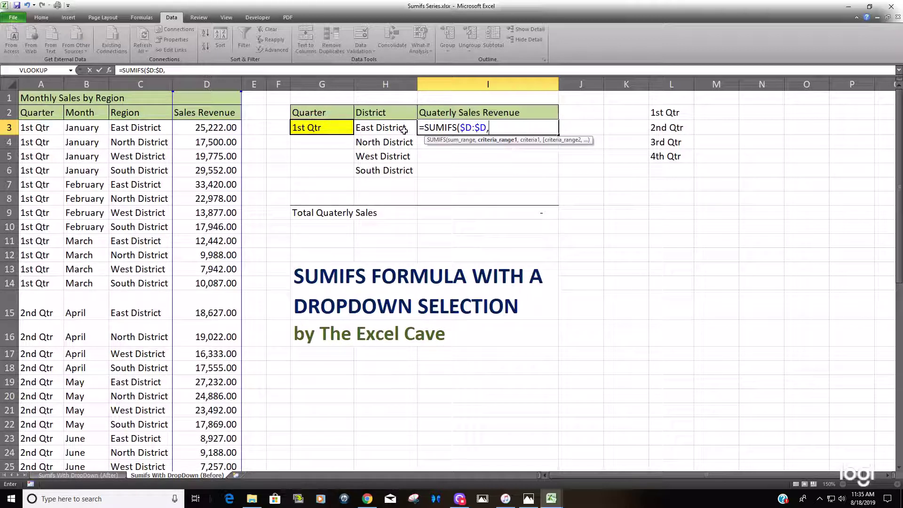
left_click(138, 84)
key("F4")
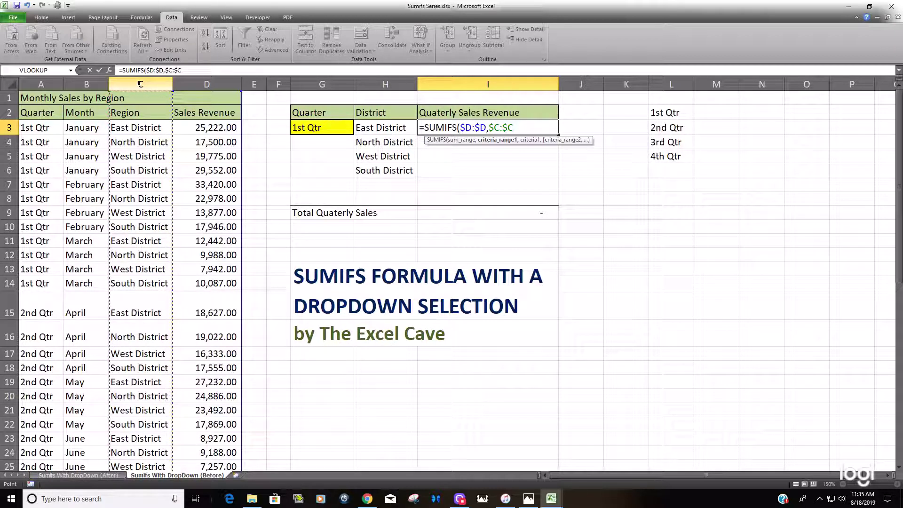
type(",")
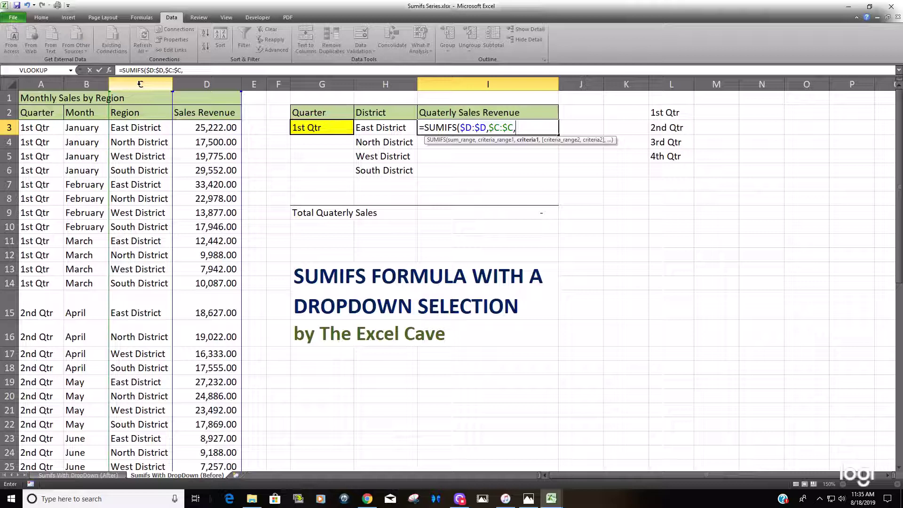
left_click(409, 126)
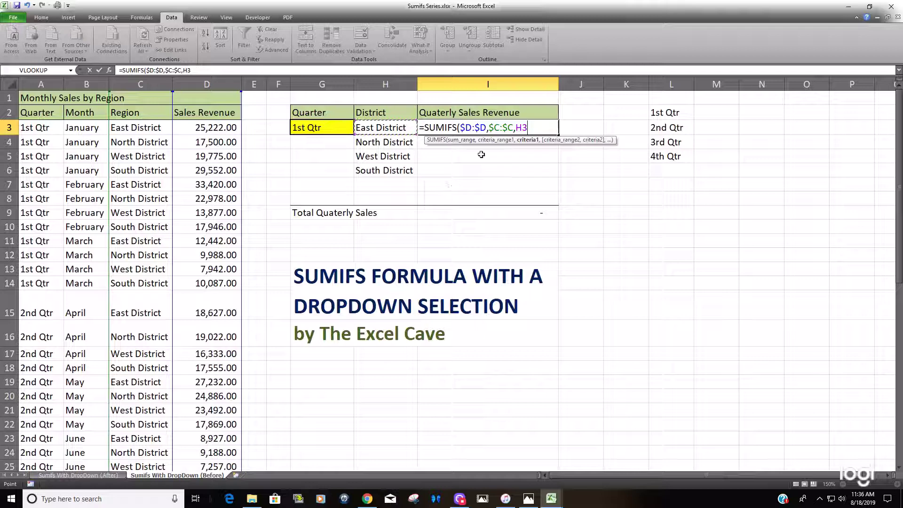
Step: Add the criterion $A:$A equals $G$3 and enter the formula, returning 71,084.00
type(",")
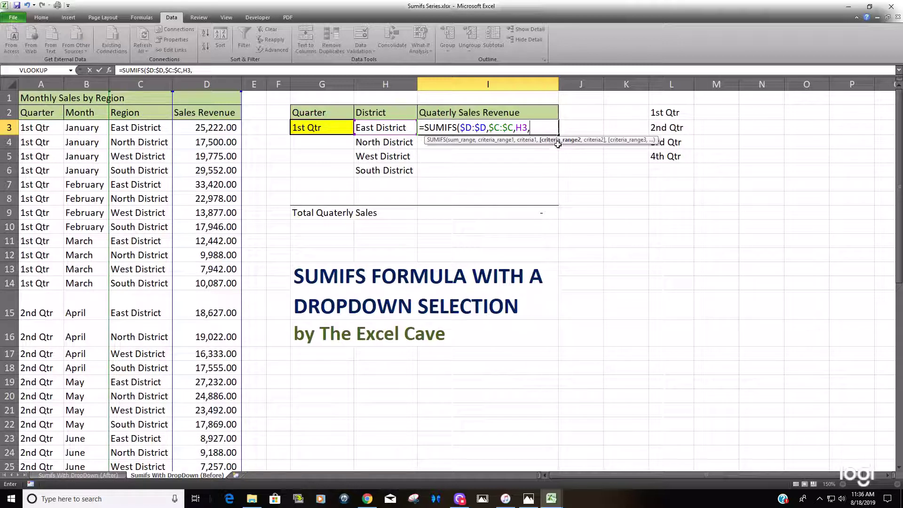
left_click(41, 83)
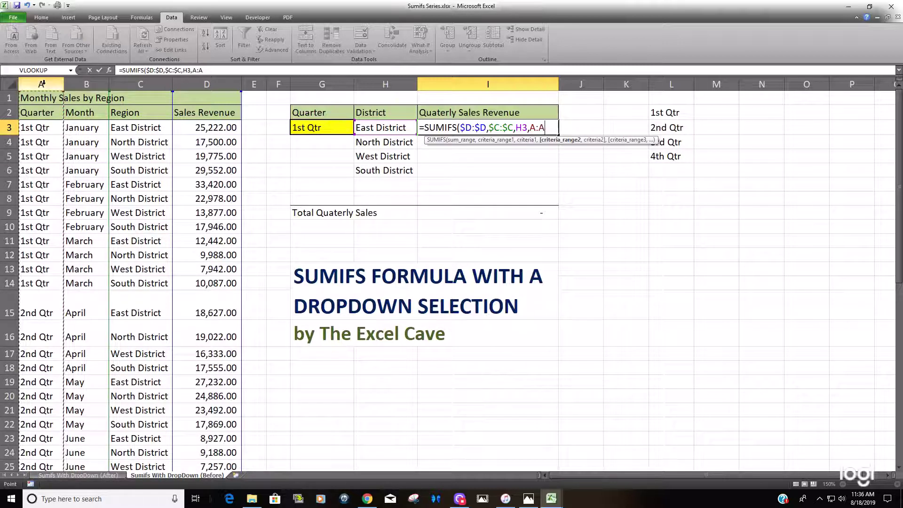
key("F4")
type(",")
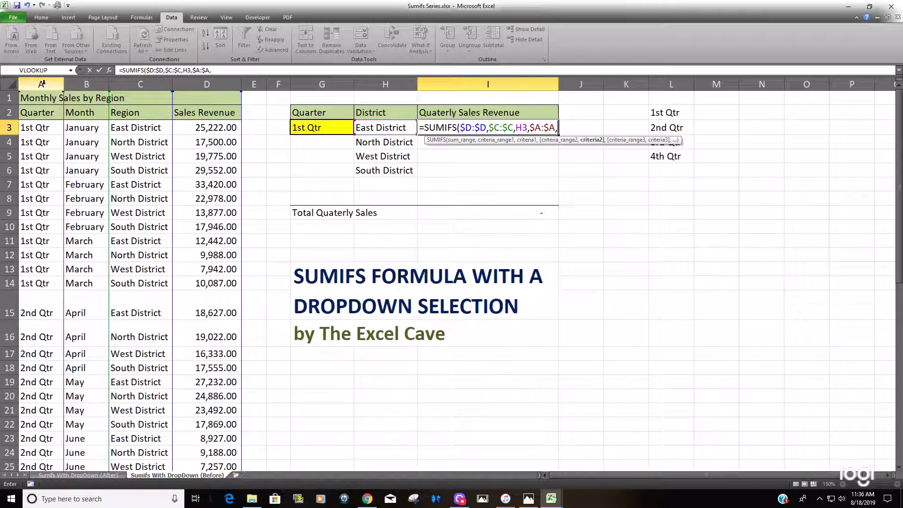
left_click(338, 130)
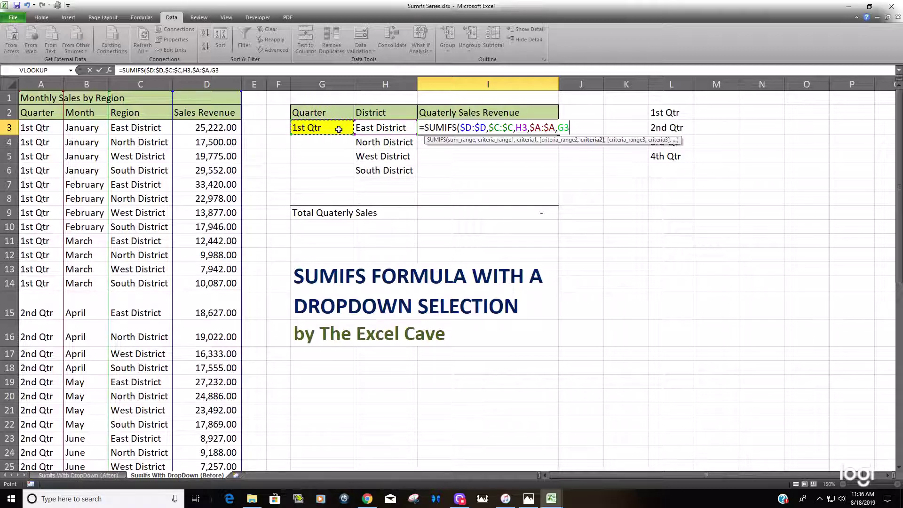
key("F4")
type(")")
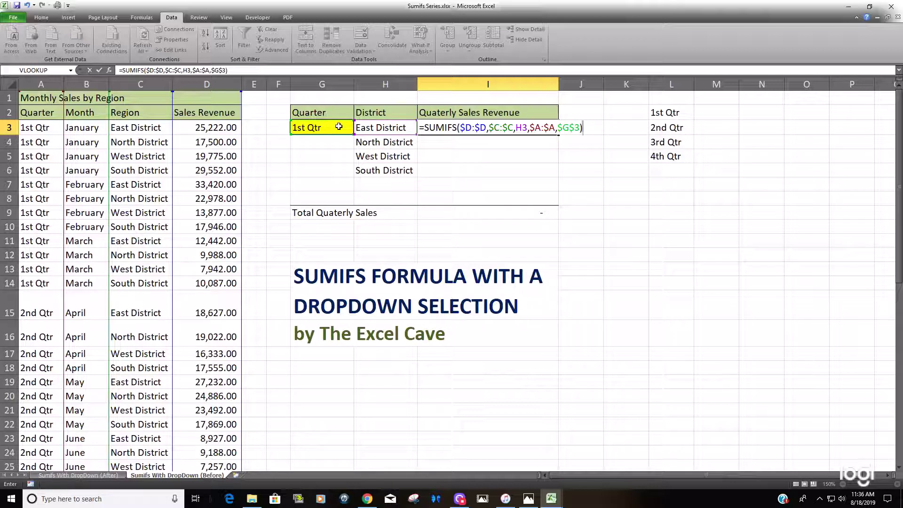
key("Return")
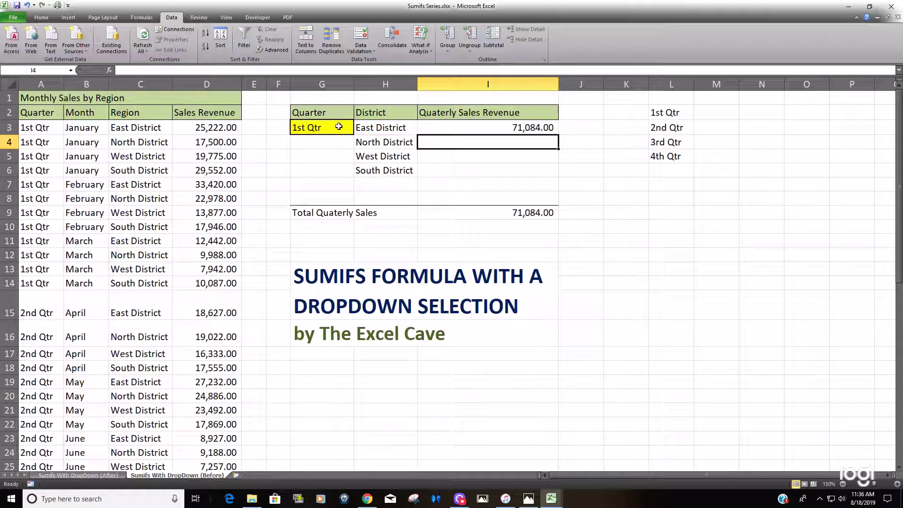
Step: Fill I3's SUMIFS down to I6 and check the copied formula in I6
left_click(530, 125)
left_click_drag(558, 134, 548, 181)
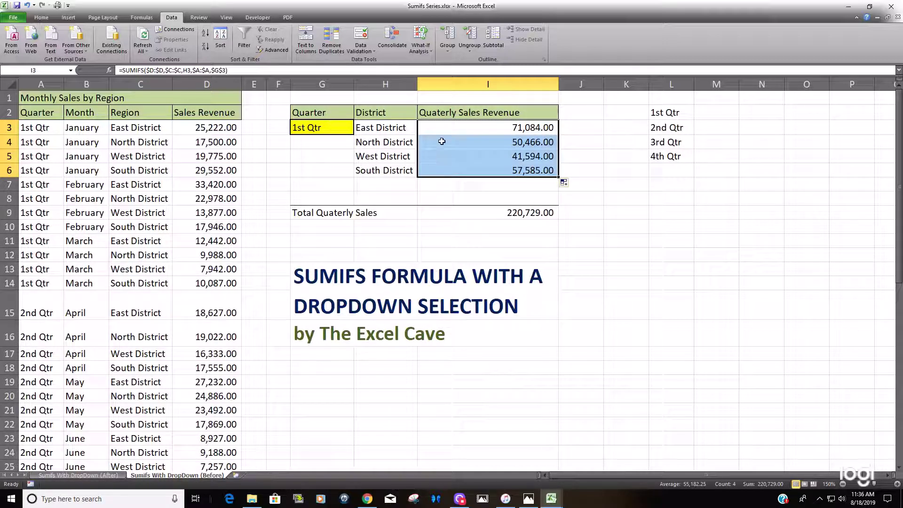
left_click(513, 170)
key("F2")
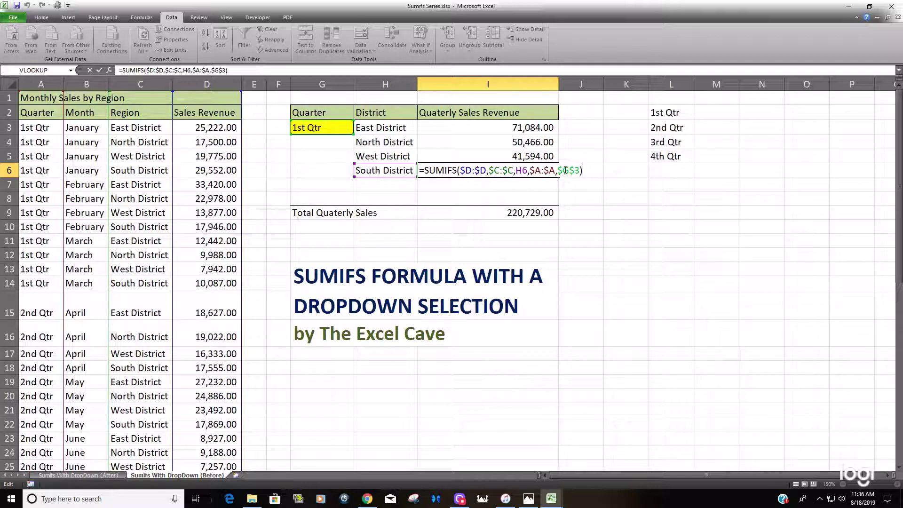
key("ctrl+Return")
left_click(329, 128)
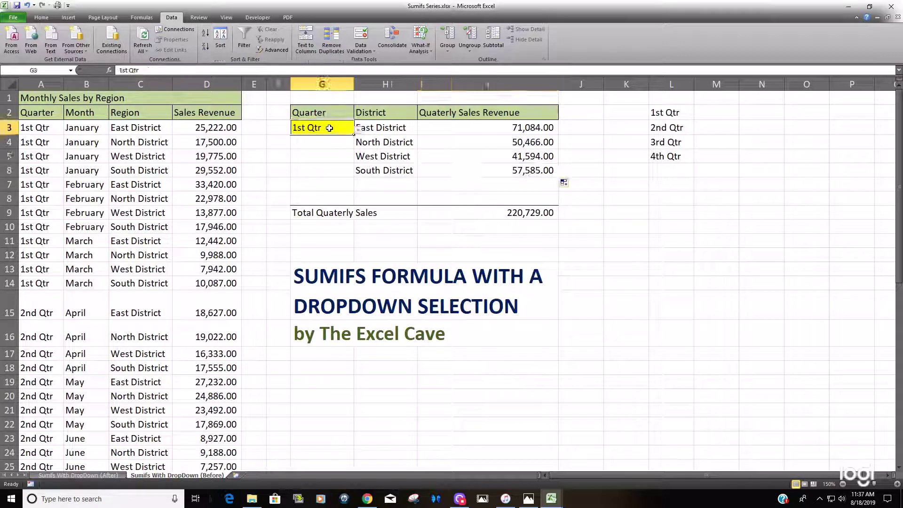
Step: Cycle G3 through 2nd Qtr, 3rd Qtr and finally 4th Qtr
left_click(358, 129)
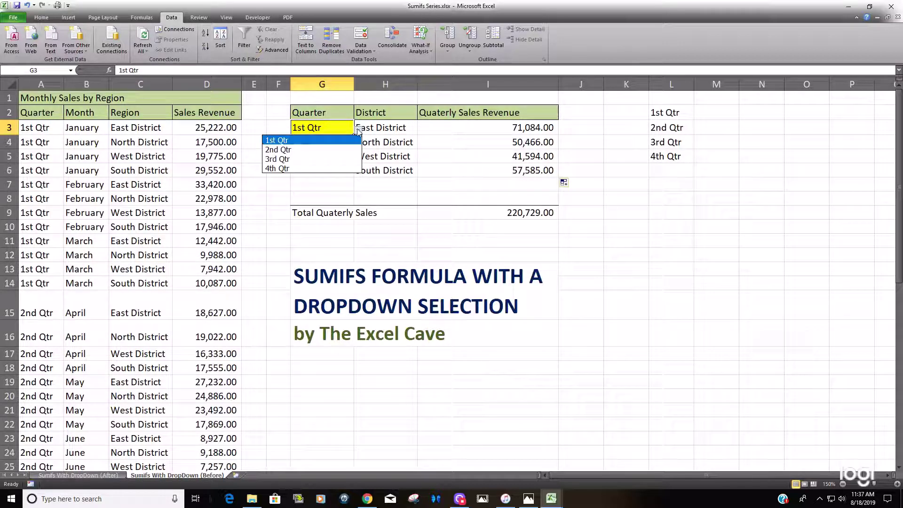
left_click(334, 151)
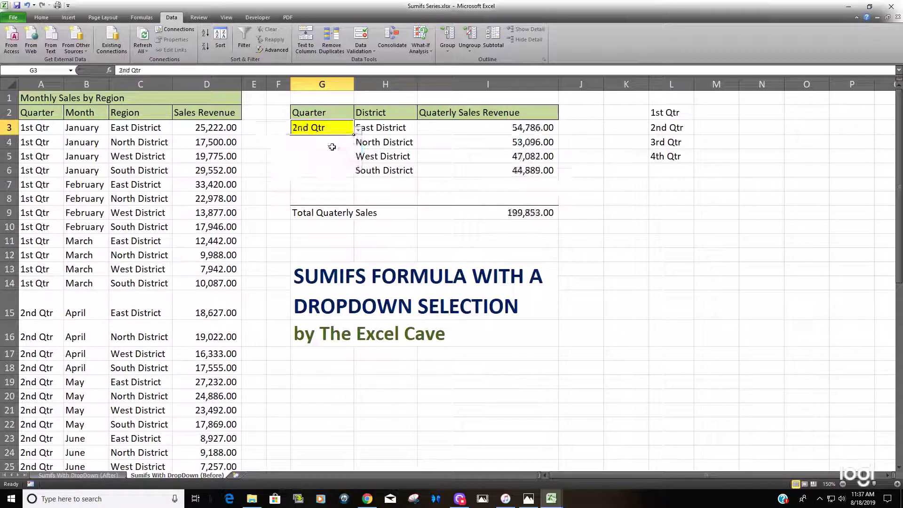
left_click(359, 128)
left_click(321, 156)
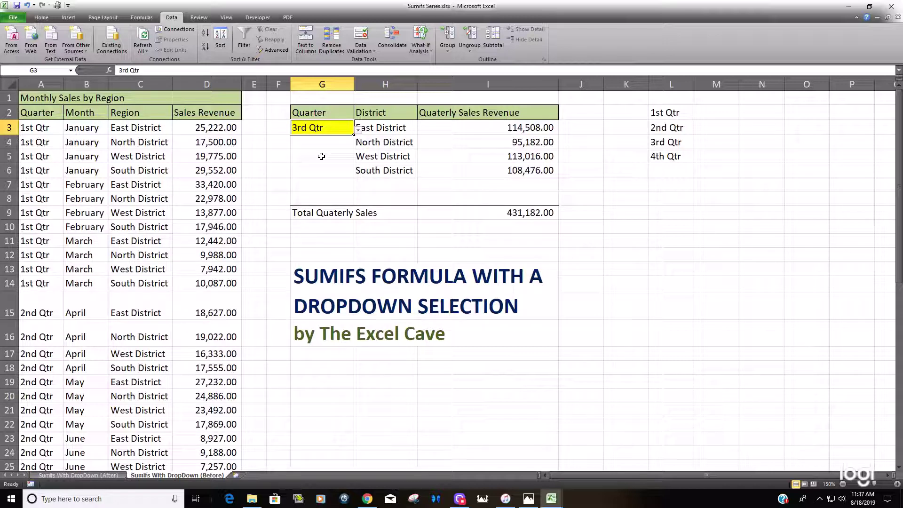
left_click(358, 131)
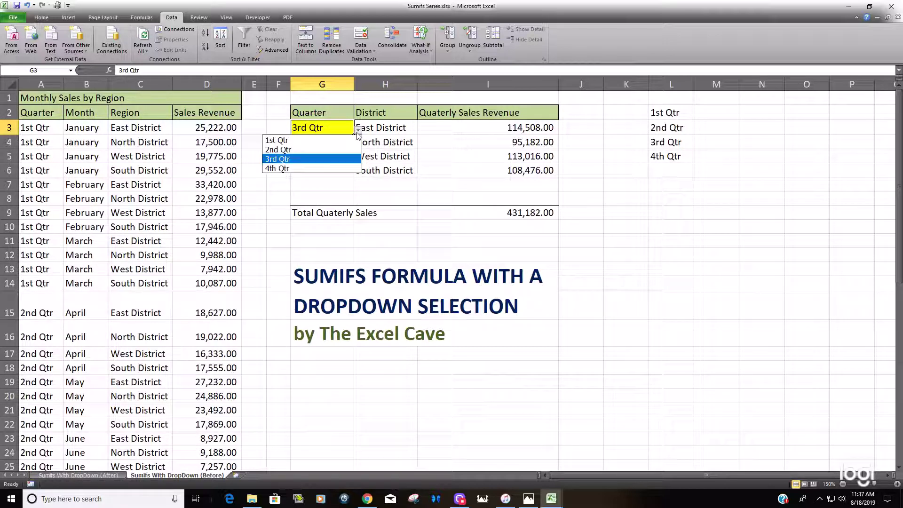
left_click(321, 166)
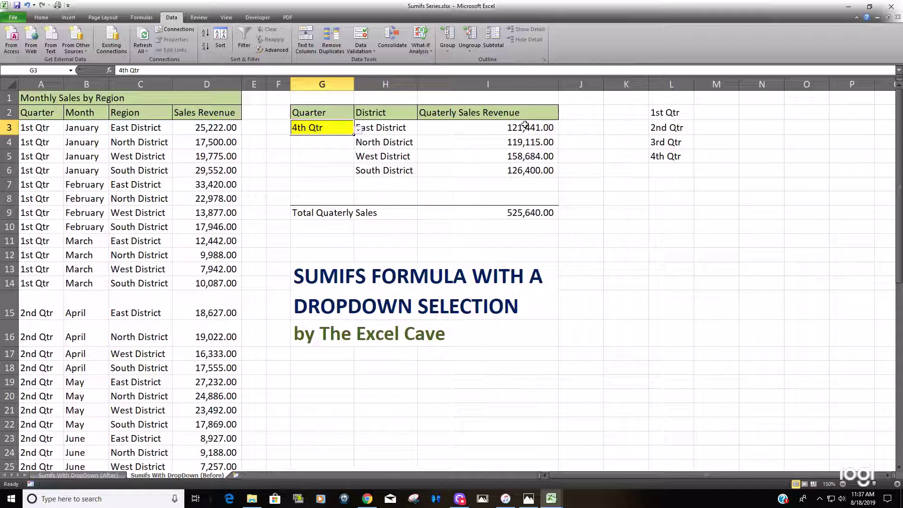
Step: AutoSum D39:D50 into F50, widen column F, and compare against I9's 525,640.00
scroll(397, 306, "down", 11)
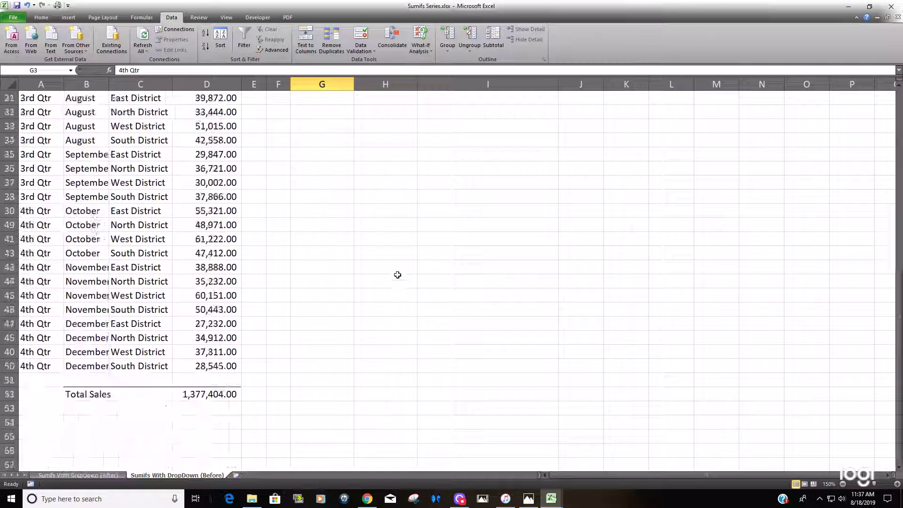
scroll(398, 275, "up", 1)
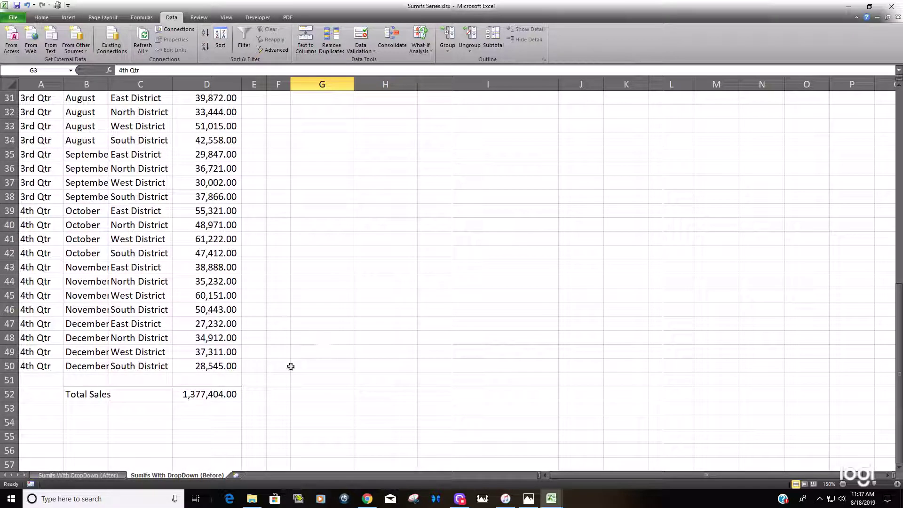
left_click(273, 369)
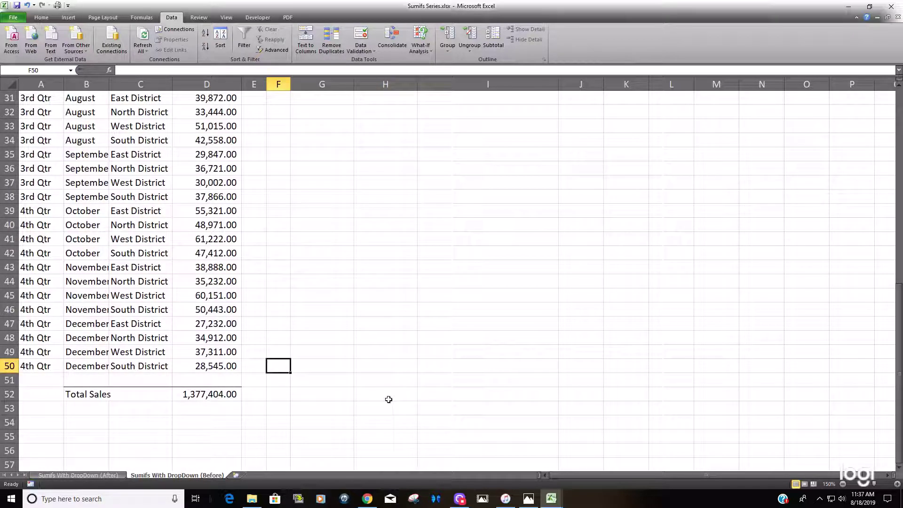
key("alt+equal")
left_click_drag(216, 214, 237, 367)
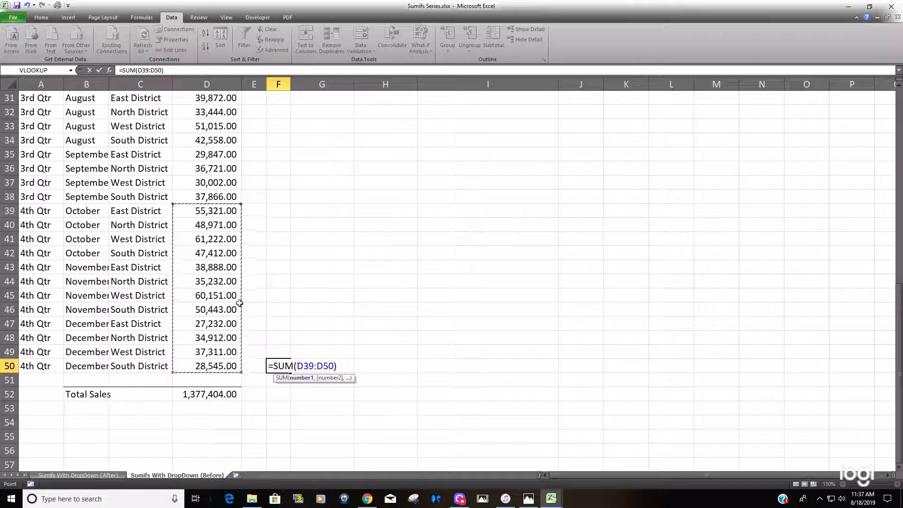
key("Return")
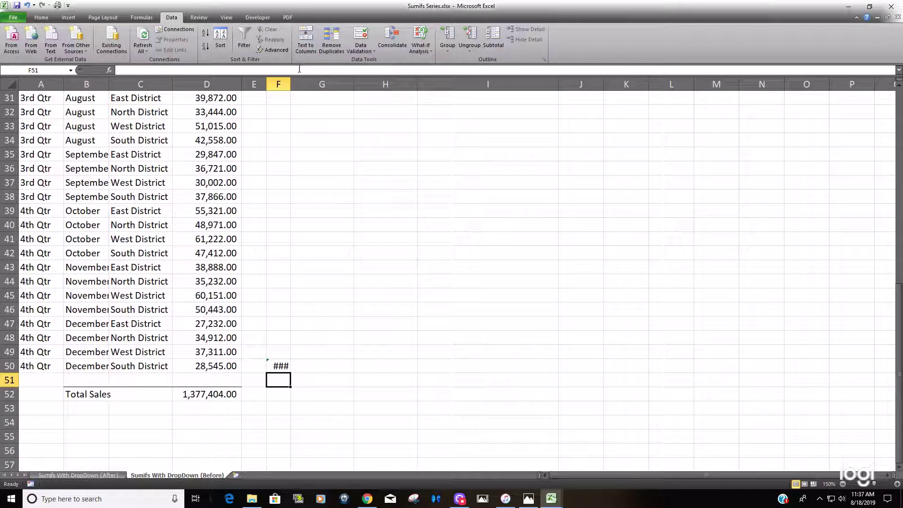
double_click(291, 84)
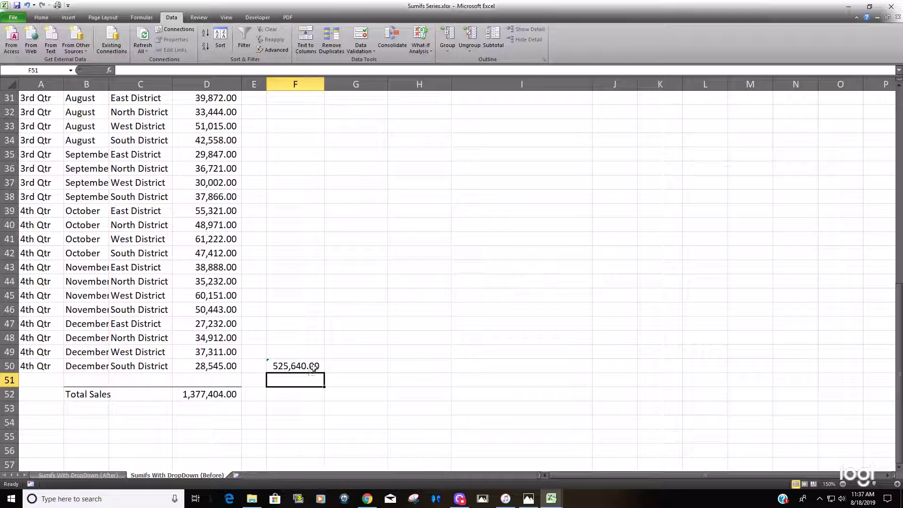
scroll(313, 366, "up", 10)
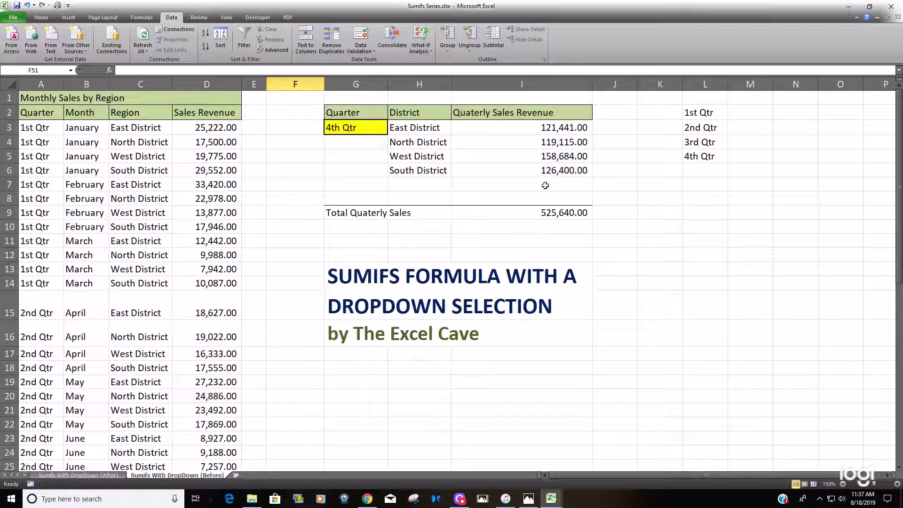
left_click(552, 211)
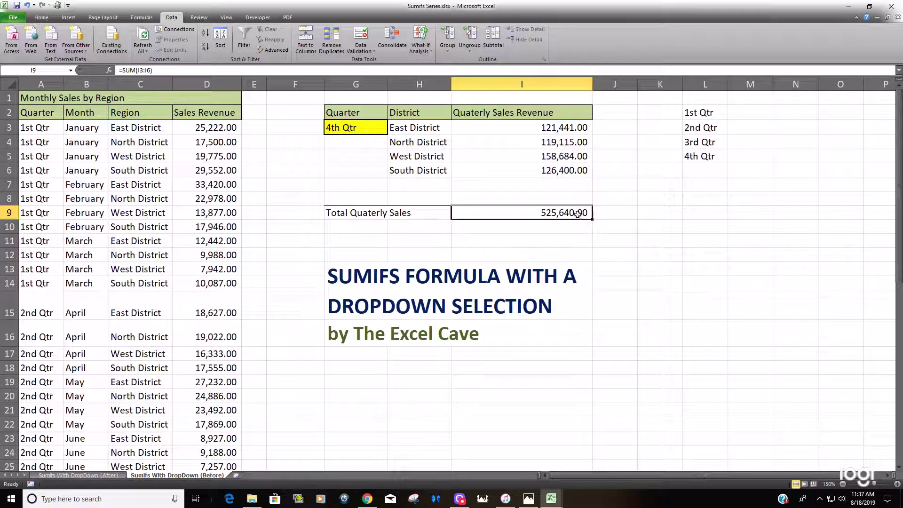